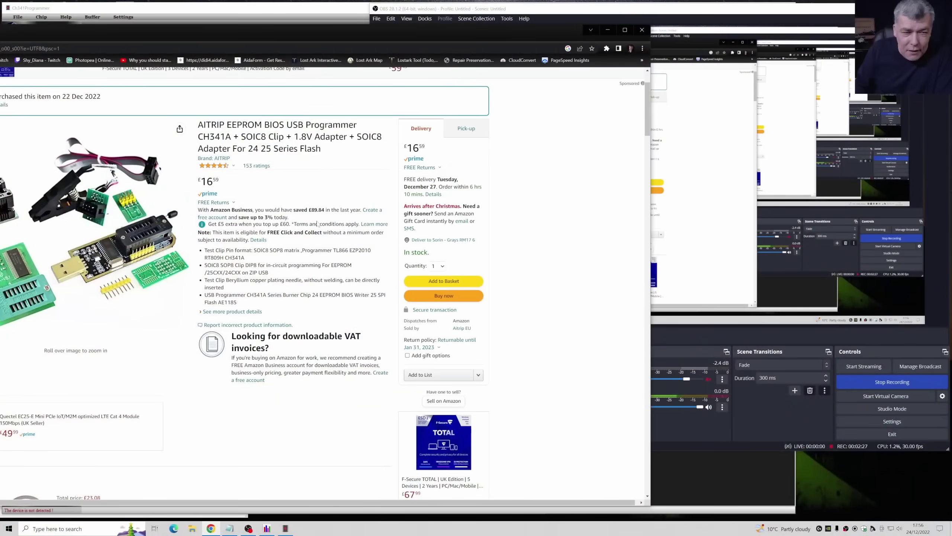
# - Move the browser window so the AITRIP CH341A programmer page at £16.99 fills the screen
pyautogui.moveTo(169, 30); pyautogui.dragTo(380, 9)
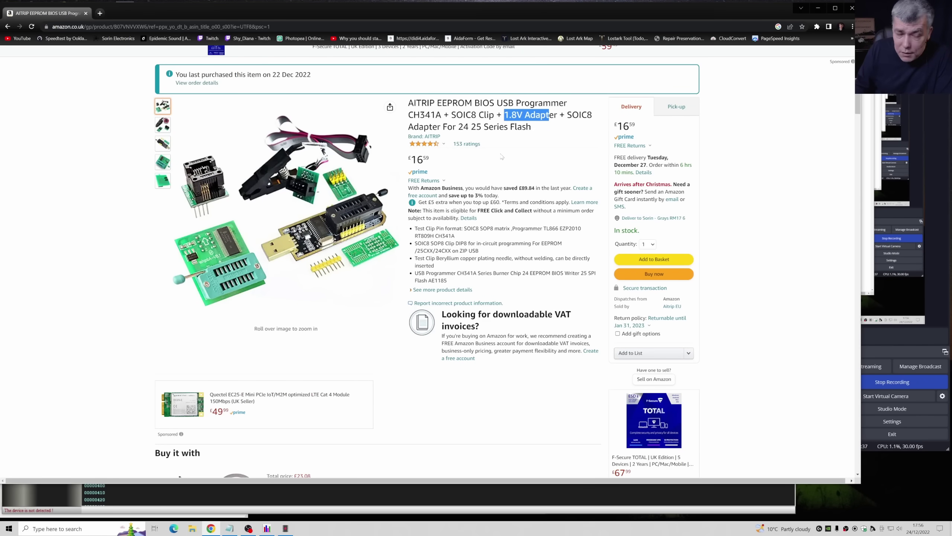
# - Scroll past related items and the description to the 4.3-star, 153-rating UK reviews
pyautogui.scroll(-10, 502, 156)
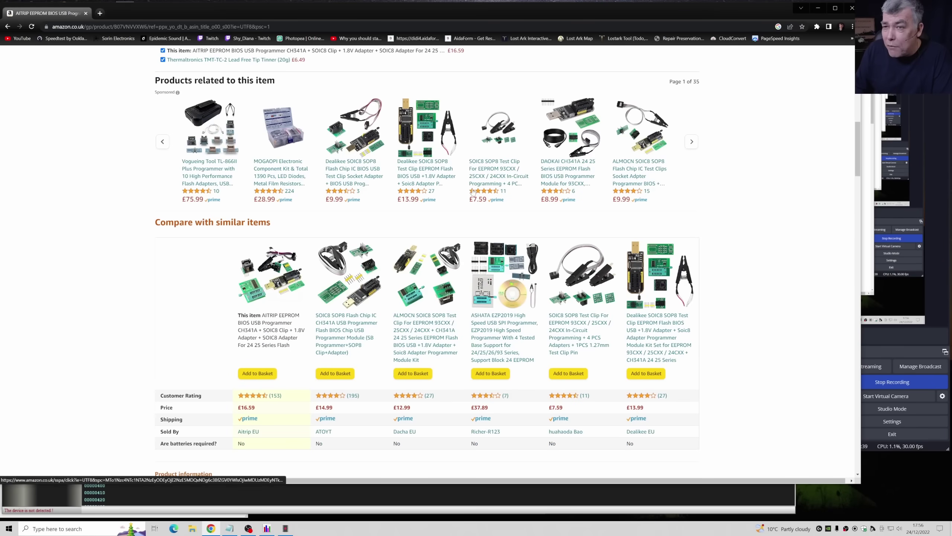
pyautogui.scroll(-15, 471, 193)
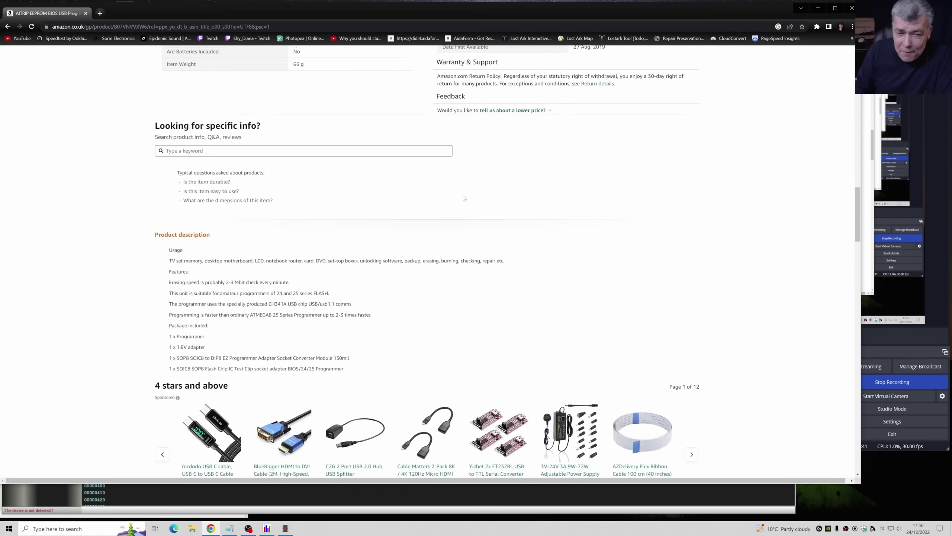
pyautogui.scroll(-15, 461, 200)
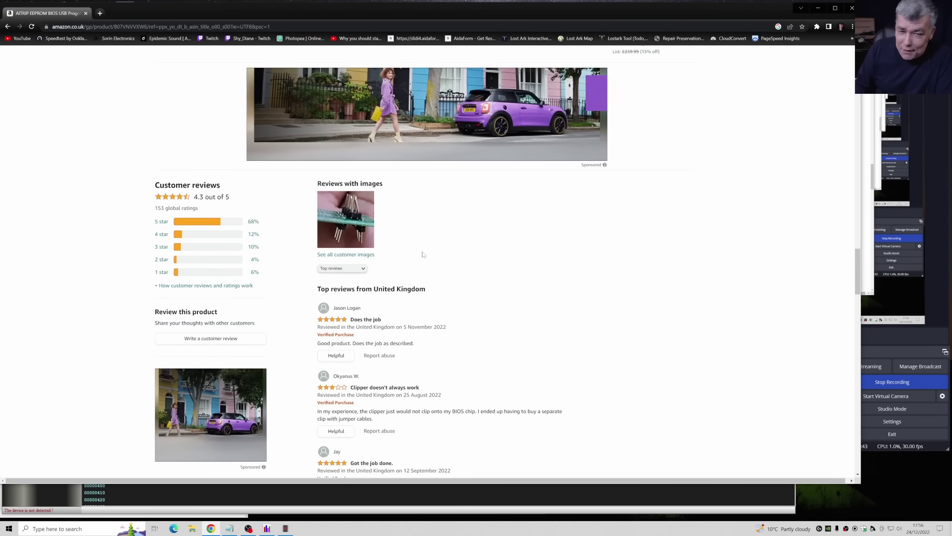
pyautogui.scroll(-3, 439, 242)
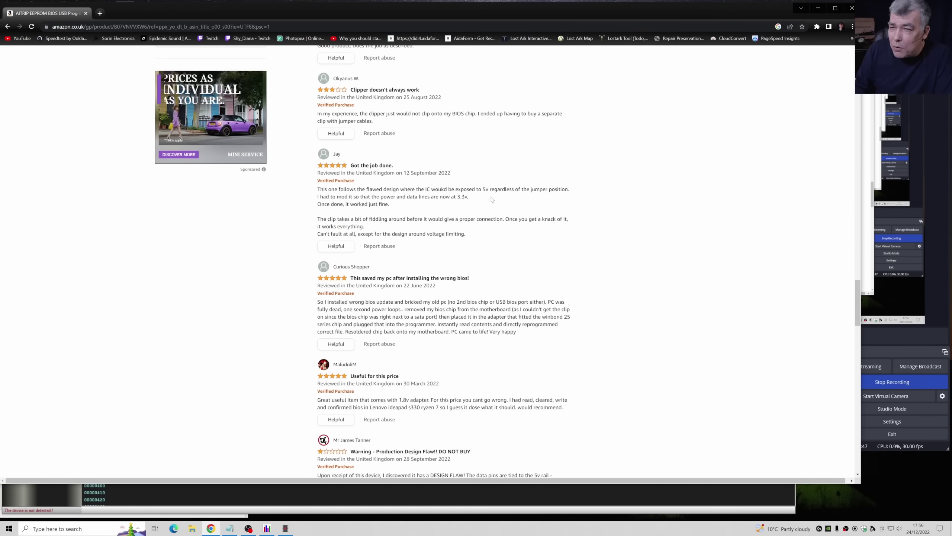
pyautogui.scroll(3, 465, 175)
pyautogui.scroll(-3, 464, 175)
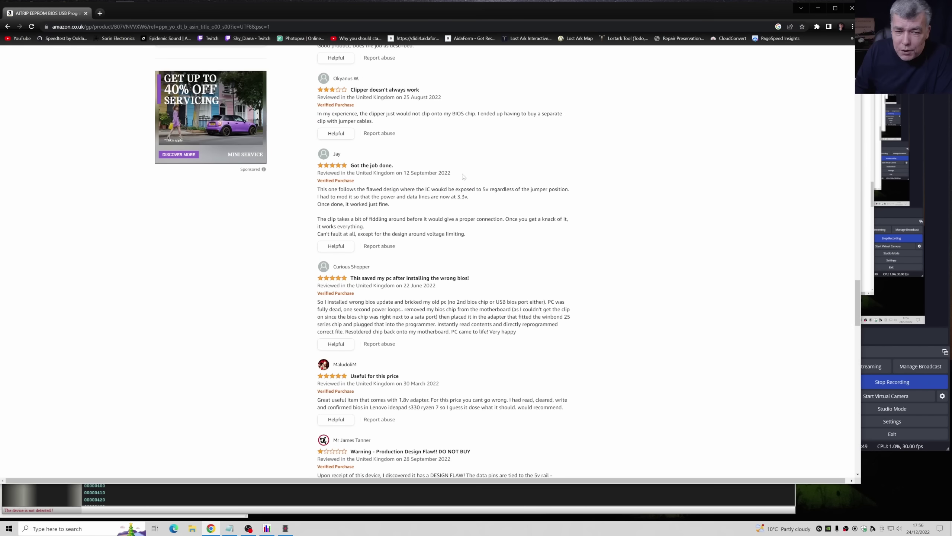
pyautogui.scroll(-5, 460, 209)
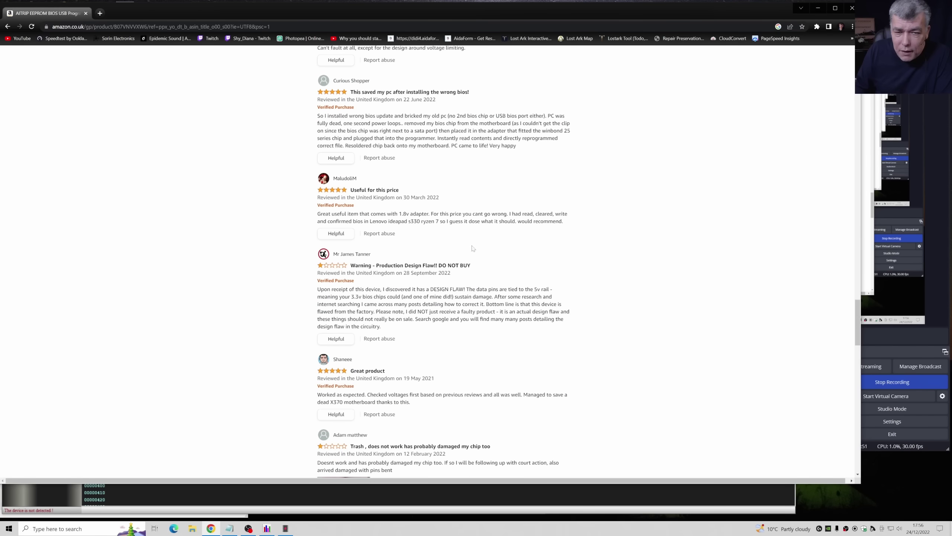
pyautogui.scroll(-4, 476, 232)
pyautogui.scroll(1, 476, 231)
pyautogui.scroll(-4, 476, 232)
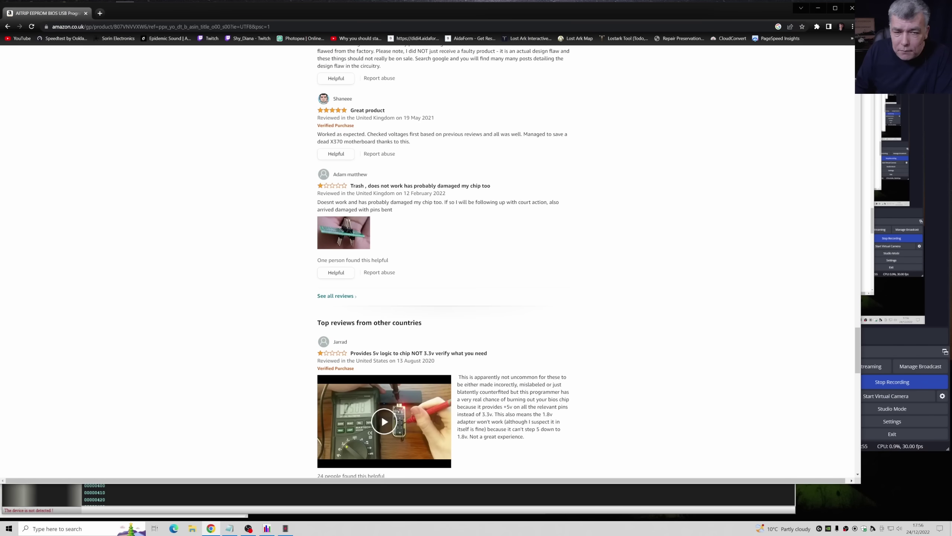
# - Read the overseas reviews, including the 5V one, down to See all reviews, then bring OBS Studio forward
pyautogui.scroll(-4, 443, 263)
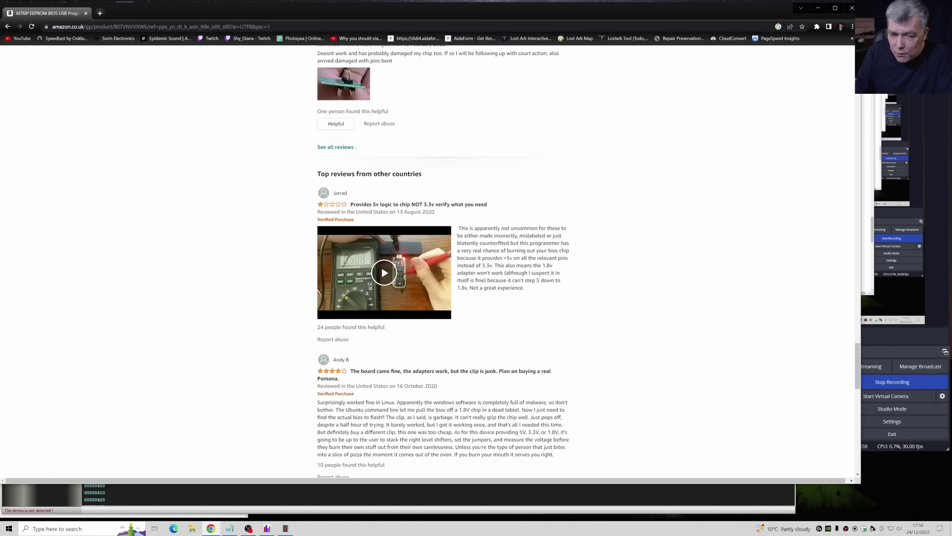
pyautogui.scroll(-8, 507, 249)
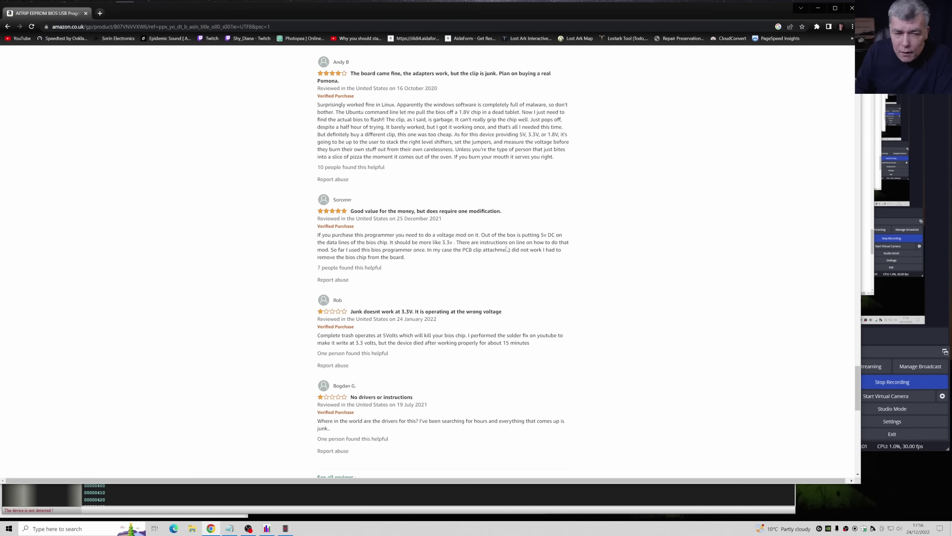
pyautogui.scroll(-2, 488, 253)
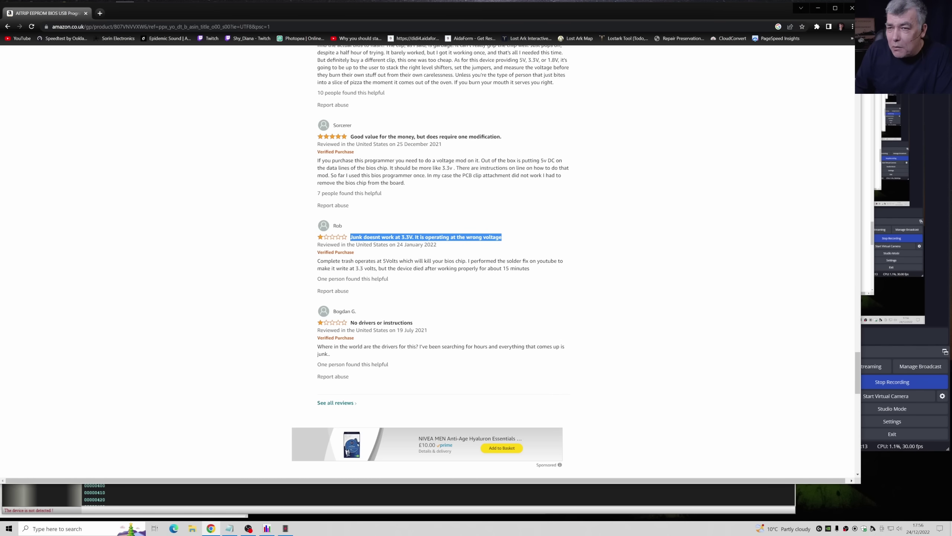
pyautogui.hotkey('alt', 'Tab')
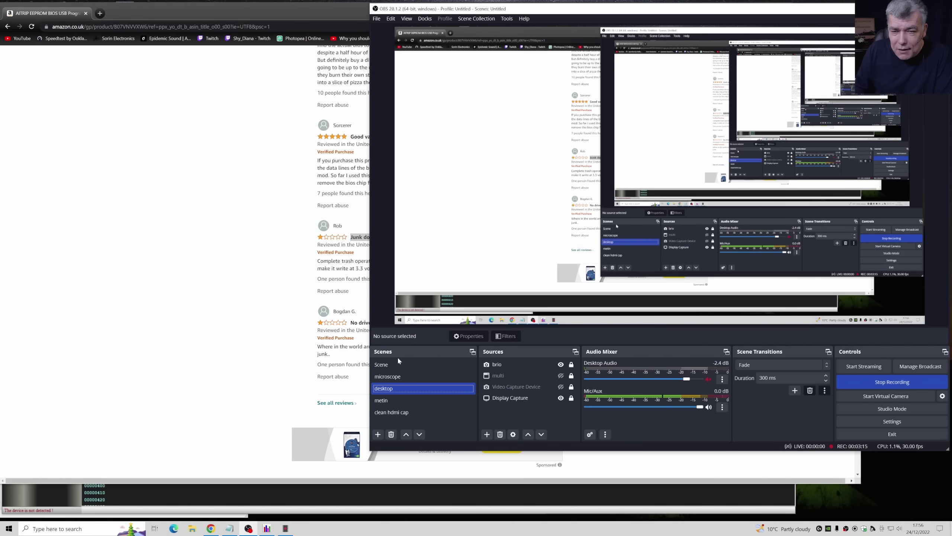
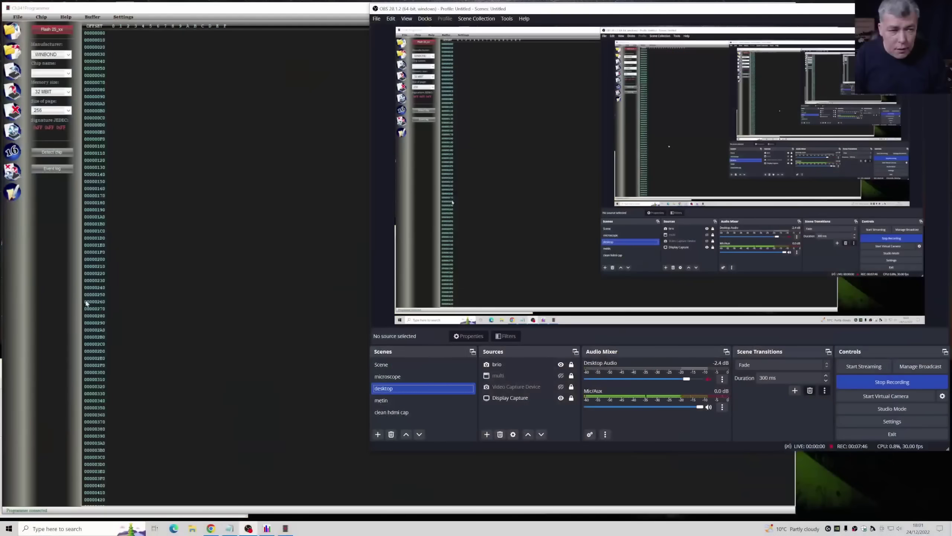
# - Retry chip detection past the Recognition Error dialogs until the KH25L3205D 32 MBIT chip is identified
pyautogui.click(51, 155)
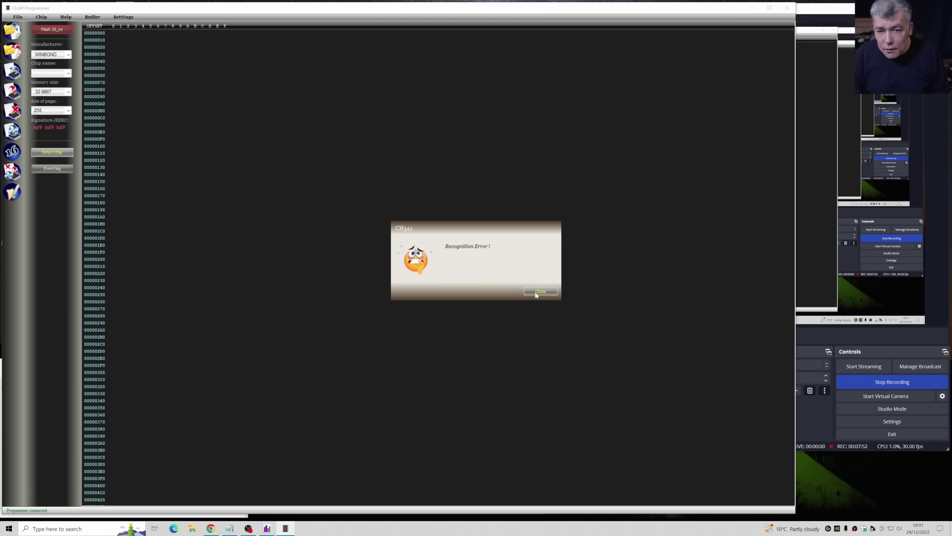
pyautogui.click(536, 294)
pyautogui.click(823, 10)
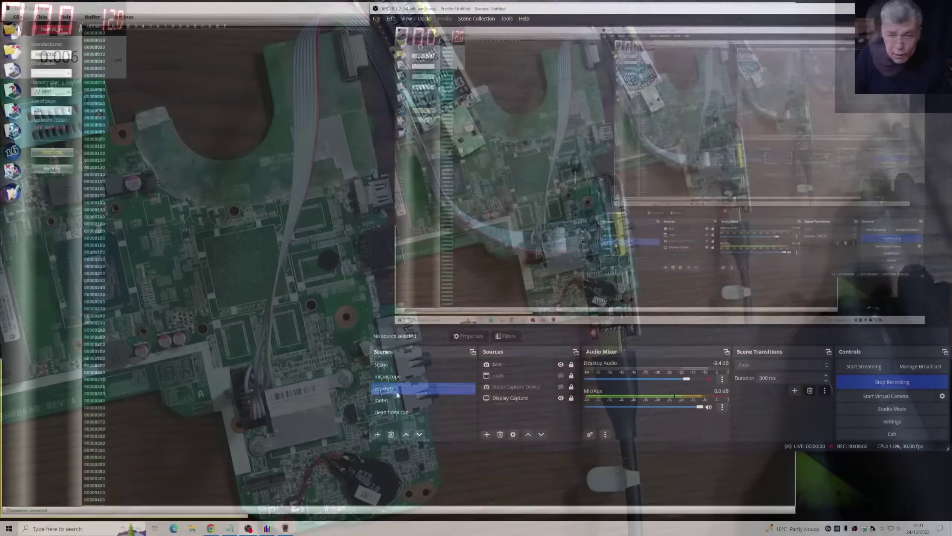
pyautogui.click(52, 154)
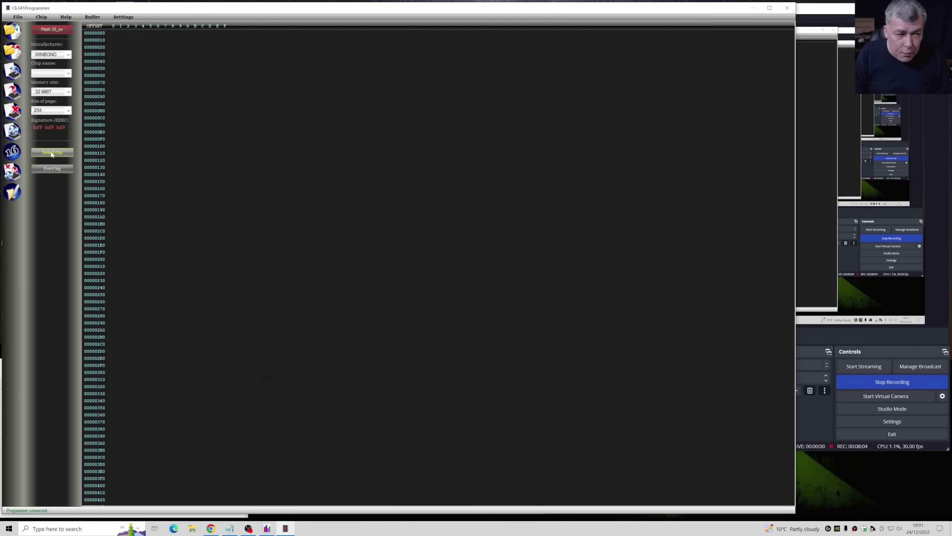
pyautogui.click(70, 153)
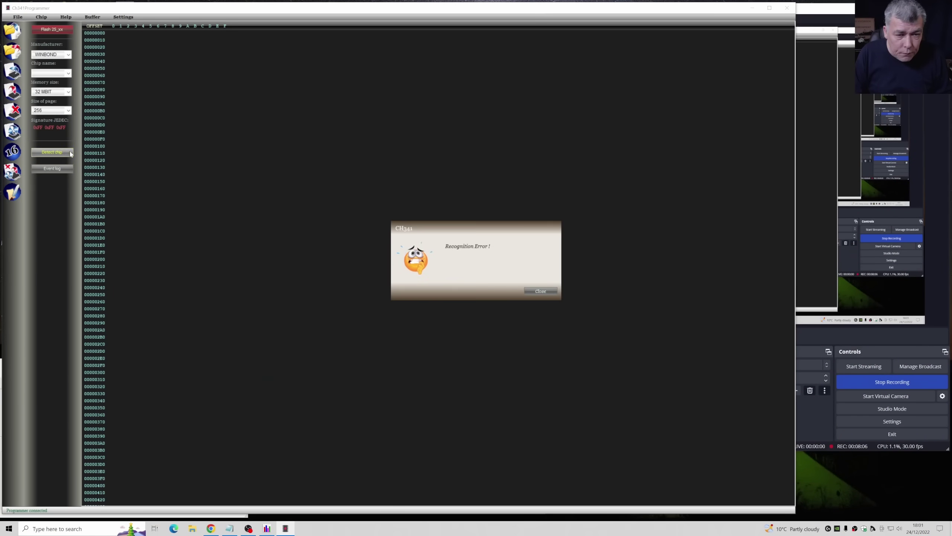
pyautogui.click(542, 295)
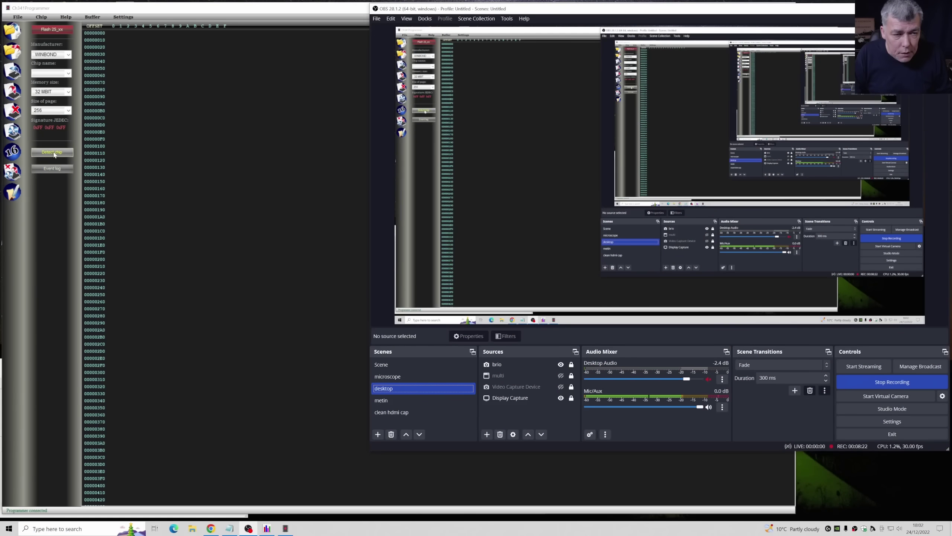
pyautogui.click(54, 155)
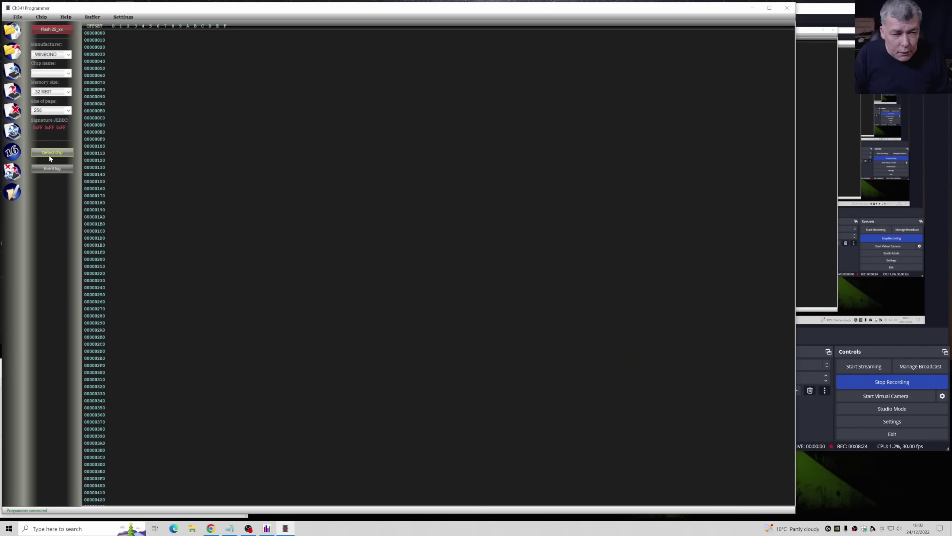
pyautogui.click(539, 293)
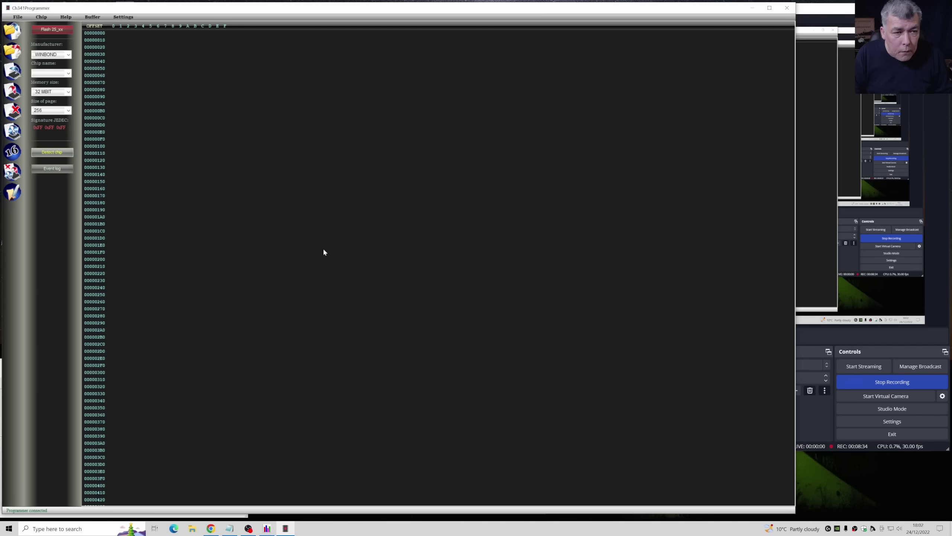
pyautogui.click(48, 154)
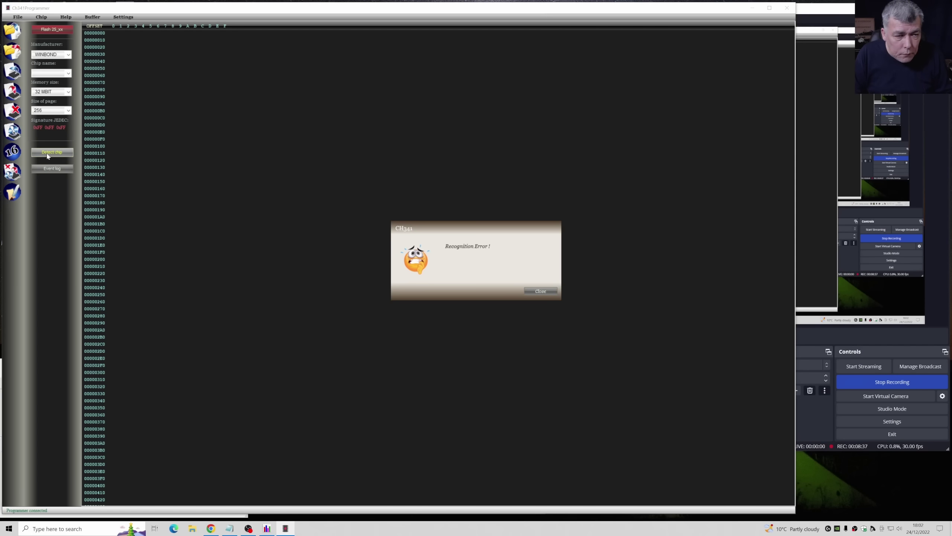
pyautogui.click(539, 292)
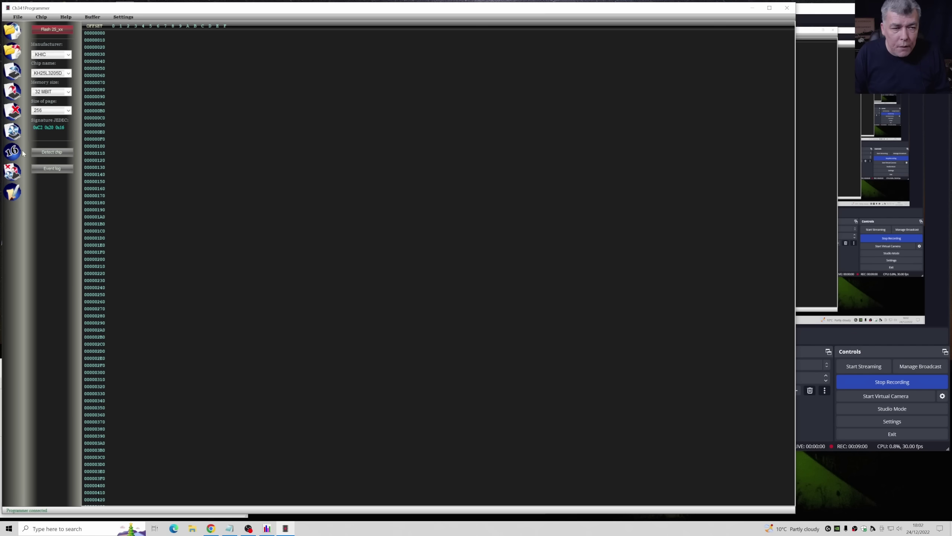
# - Read the KH25L3205D chip's full contents into the hex buffer from the Chip menu
pyautogui.click(40, 18)
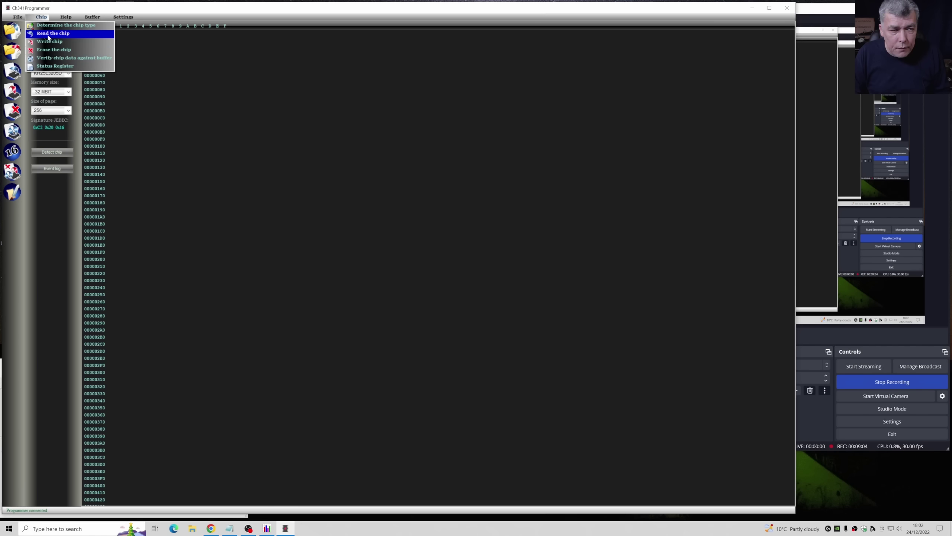
pyautogui.click(48, 34)
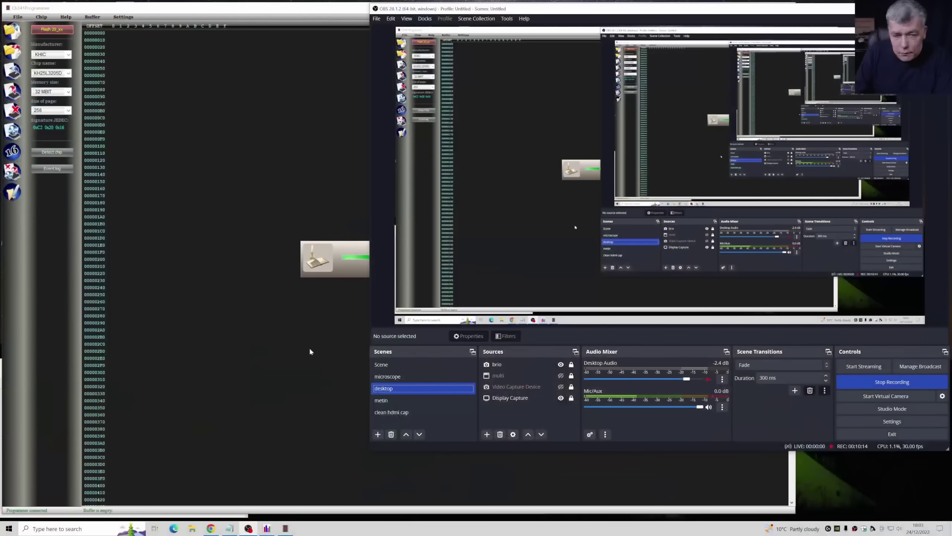
pyautogui.click(296, 340)
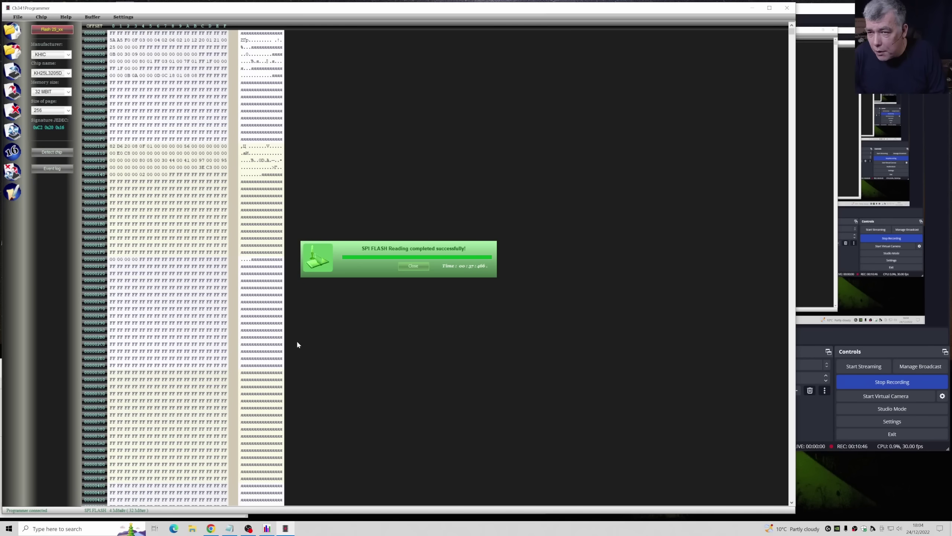
# - Close the read-complete message, erase the whole flash chip, and dismiss the Erase completed box
pyautogui.click(413, 266)
pyautogui.click(42, 17)
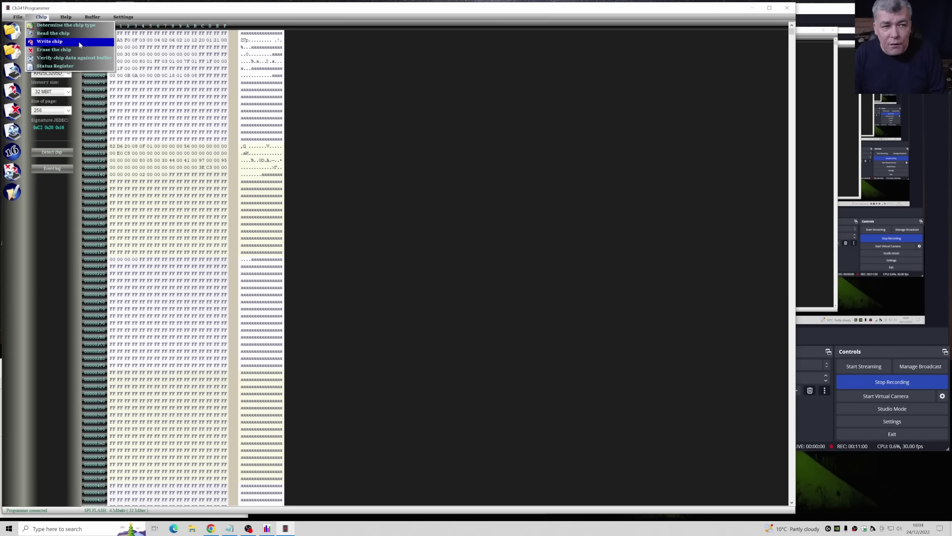
pyautogui.click(63, 50)
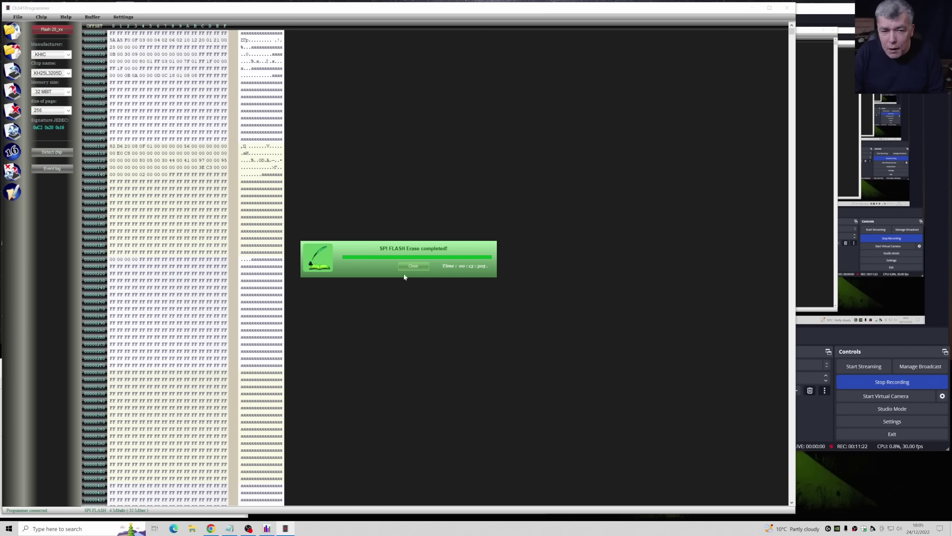
pyautogui.click(413, 266)
pyautogui.click(41, 16)
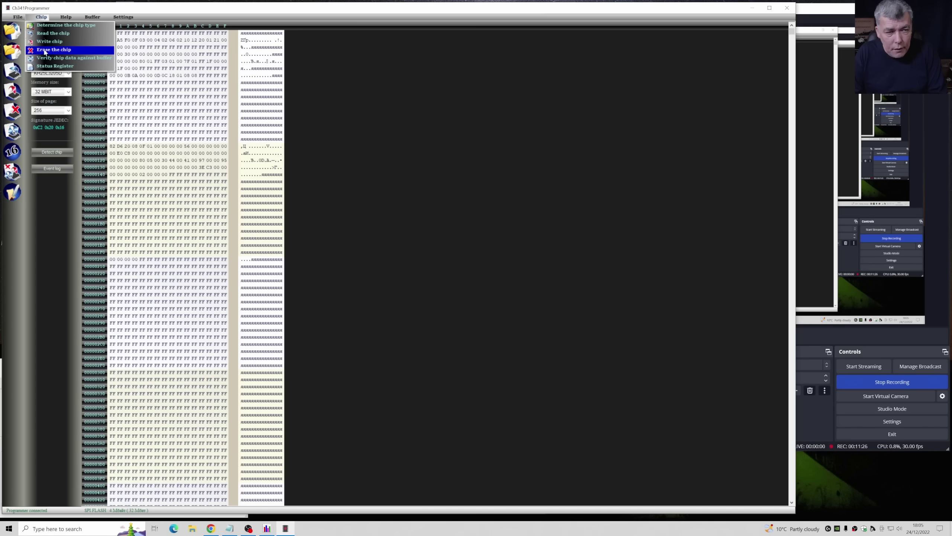
# - Load asus.bin into the buffer, then decline writing the oversized image to the chip
pyautogui.click(46, 42)
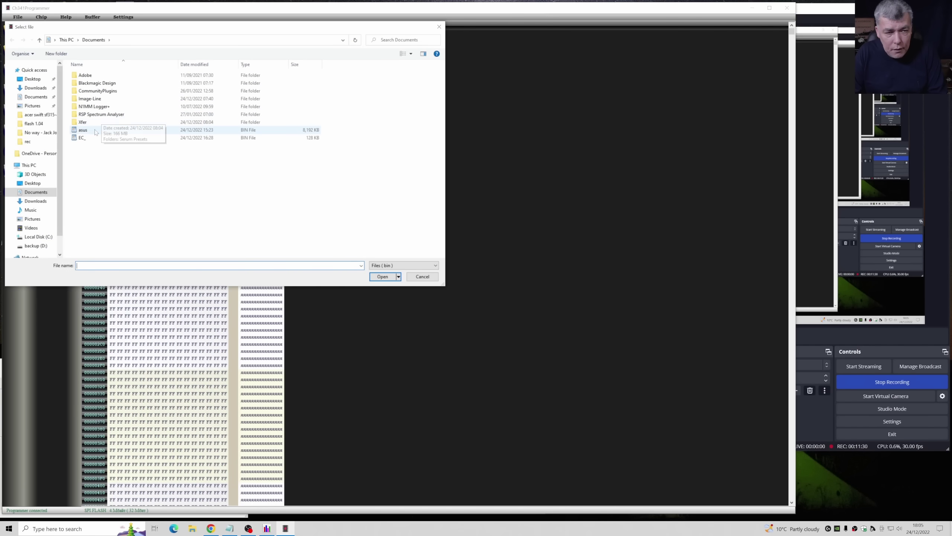
pyautogui.click(99, 131)
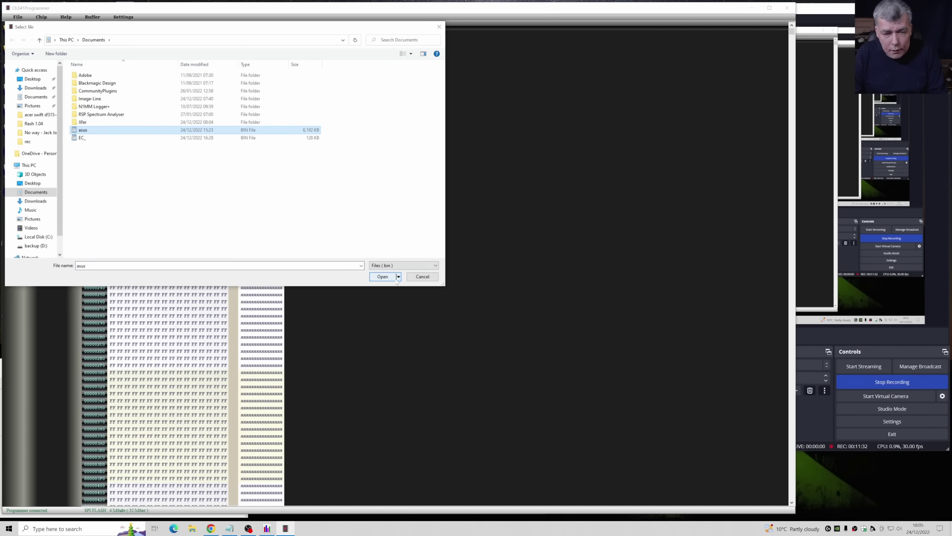
pyautogui.click(382, 276)
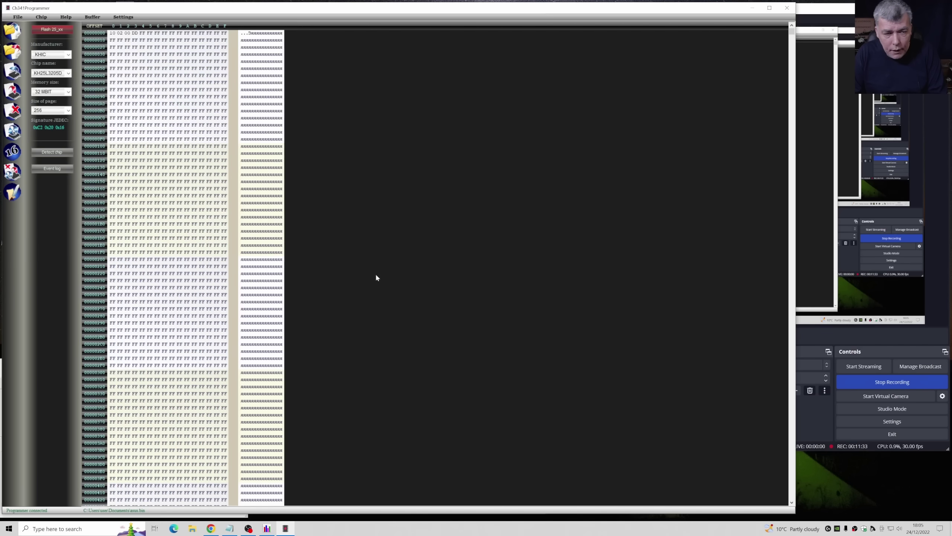
pyautogui.click(41, 17)
pyautogui.click(41, 42)
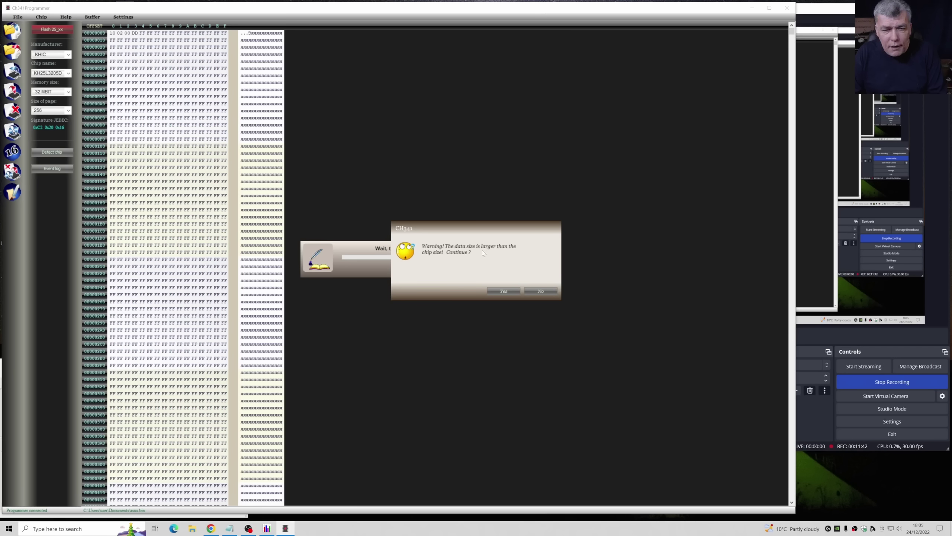
pyautogui.click(537, 293)
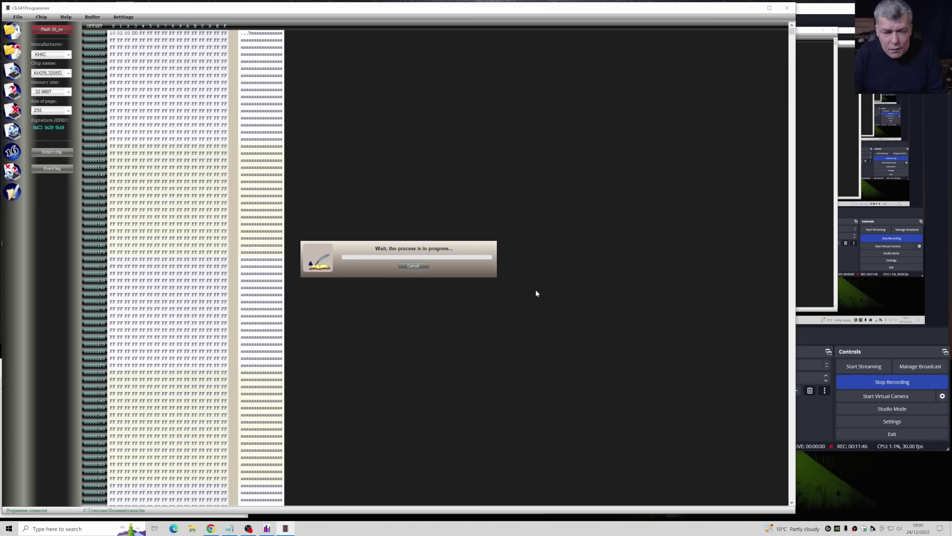
# - Load the EC_ .bin image and write it to the chip, accepting the smaller-size warning
pyautogui.click(18, 17)
pyautogui.click(18, 26)
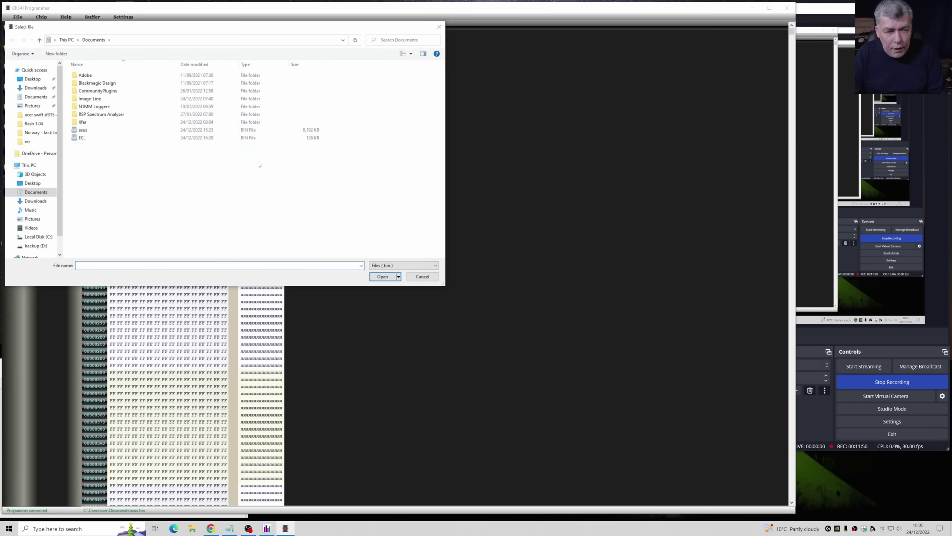
pyautogui.click(173, 137)
pyautogui.click(383, 276)
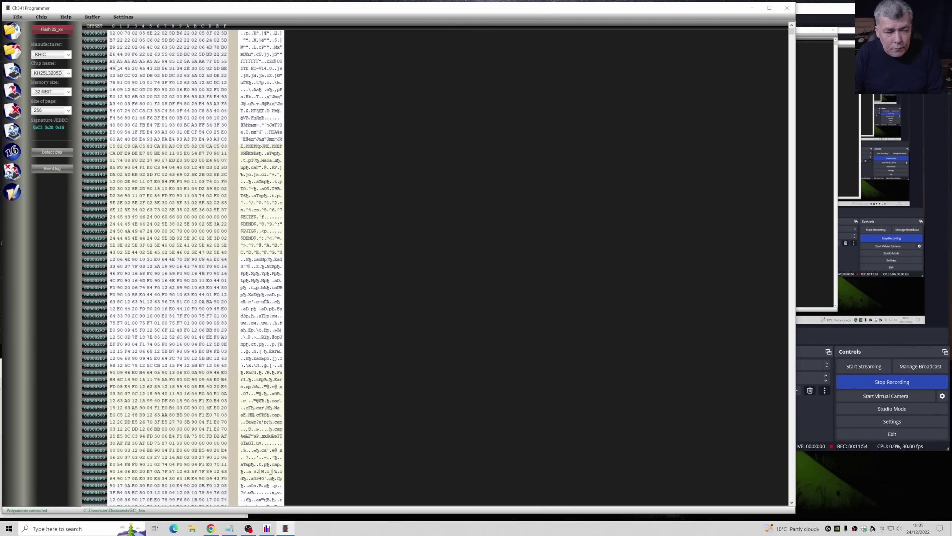
pyautogui.click(42, 17)
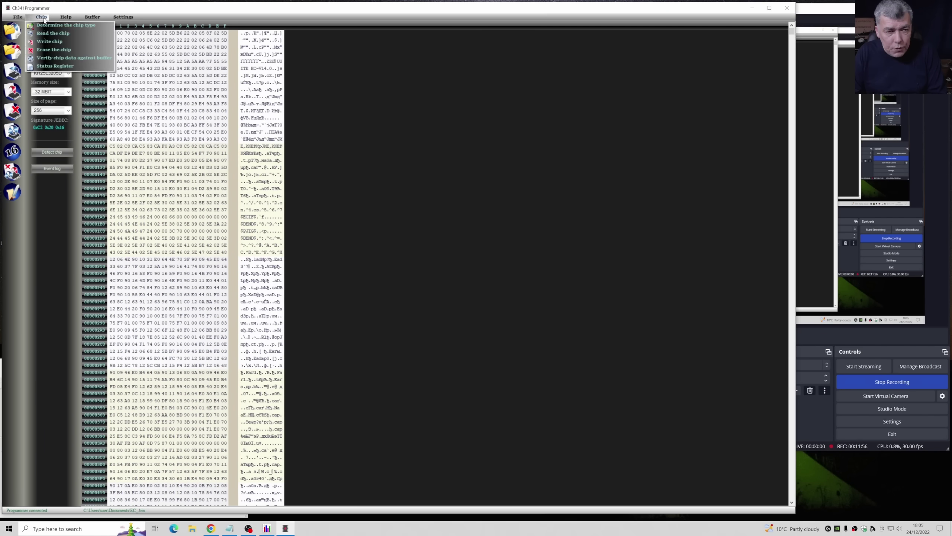
pyautogui.click(45, 43)
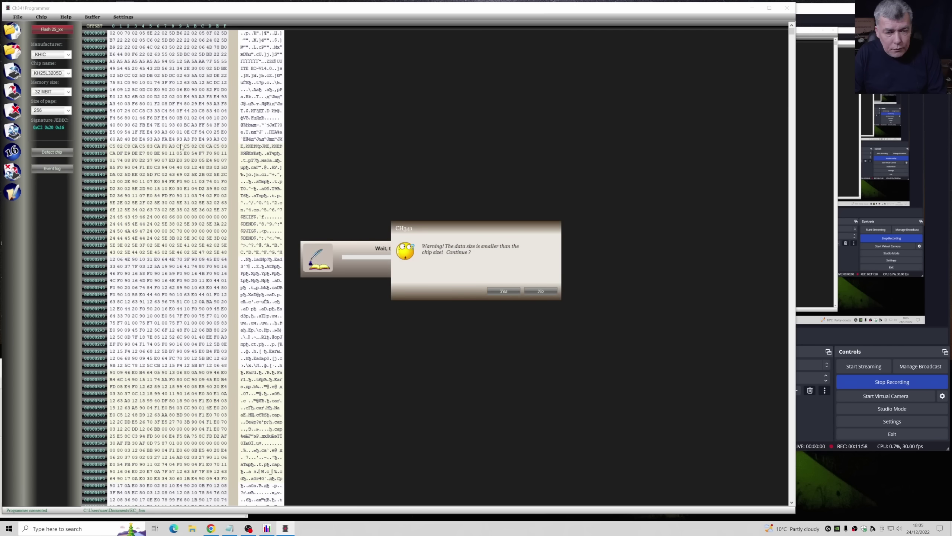
pyautogui.click(496, 290)
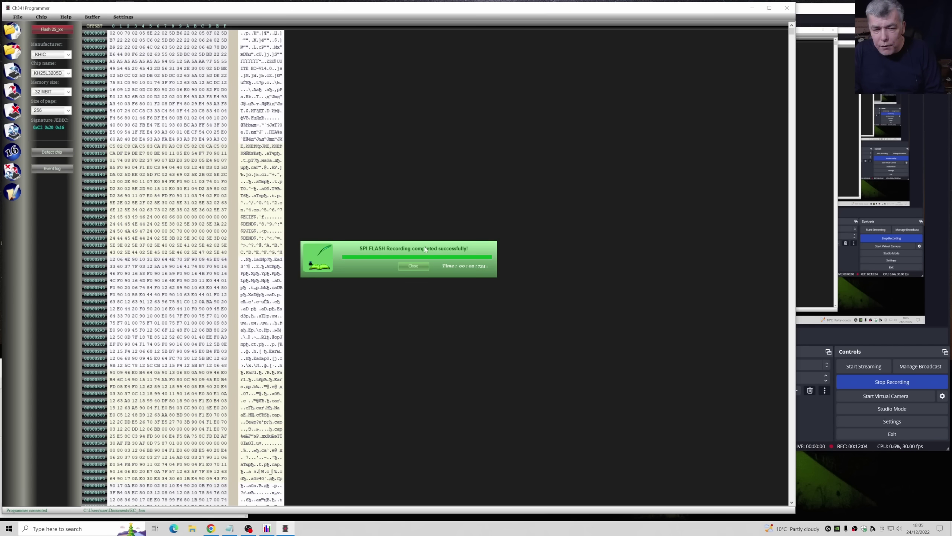
pyautogui.click(412, 266)
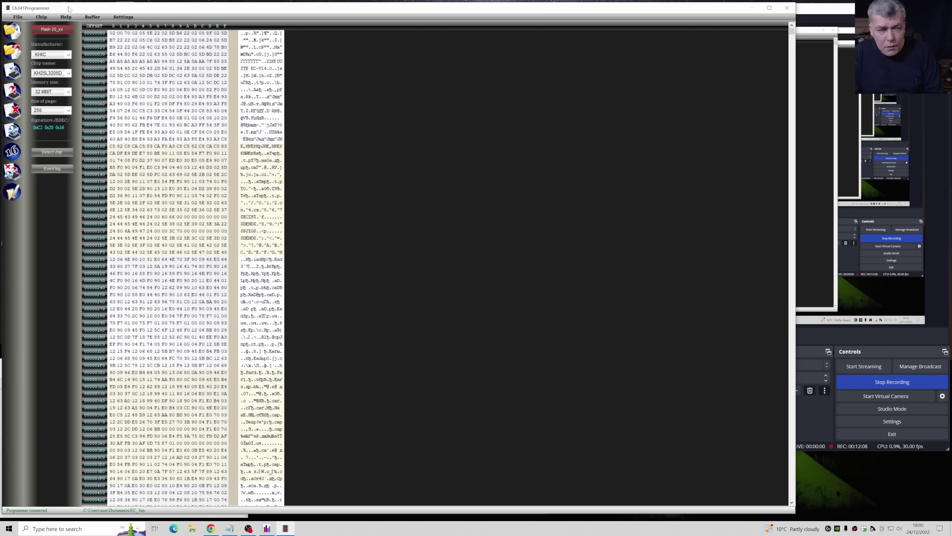
# - Verify the chip matches the EC buffer, then switch OBS to the overhead camera scene
pyautogui.click(41, 17)
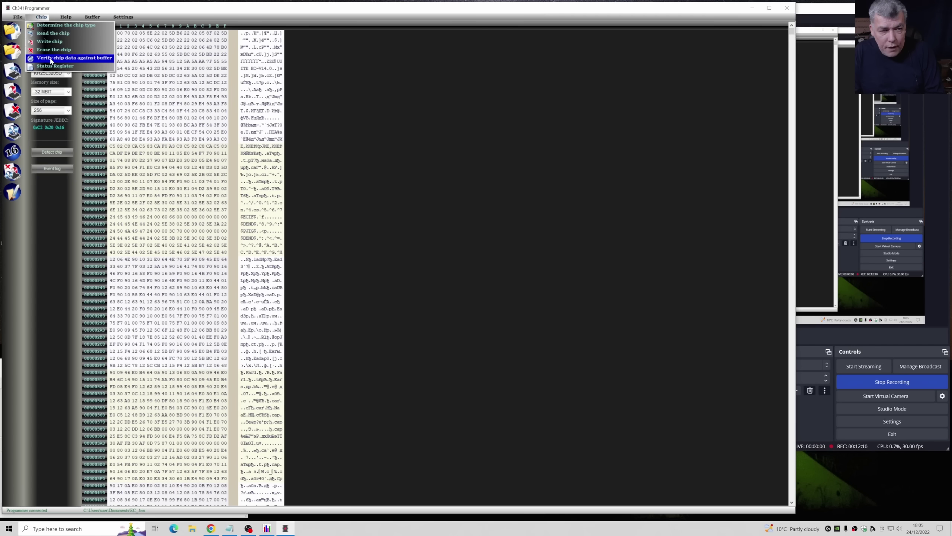
pyautogui.click(51, 58)
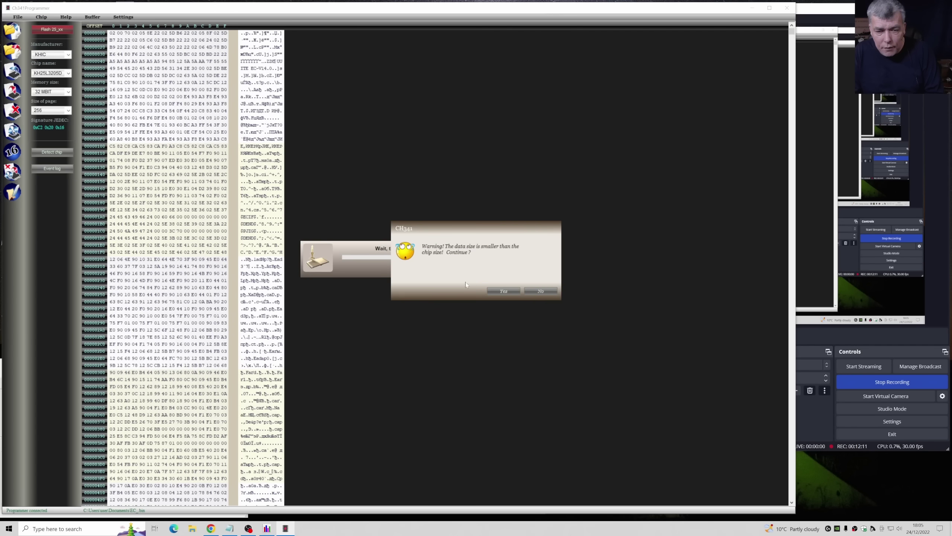
pyautogui.click(503, 290)
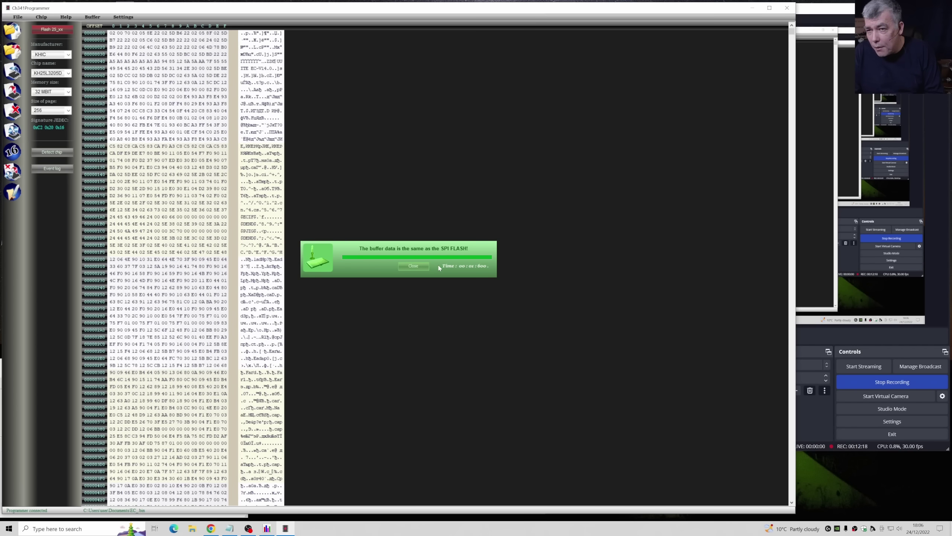
pyautogui.click(405, 264)
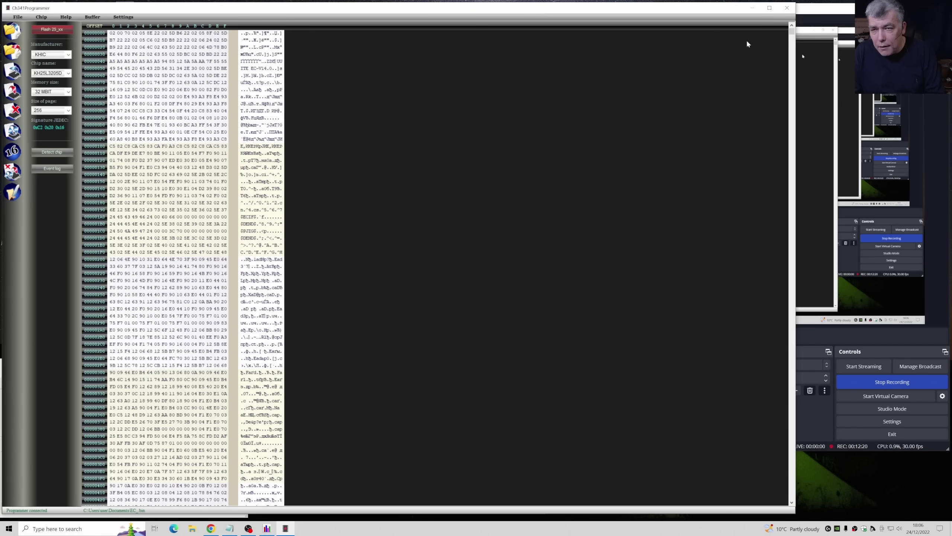
pyautogui.click(801, 12)
pyautogui.click(387, 376)
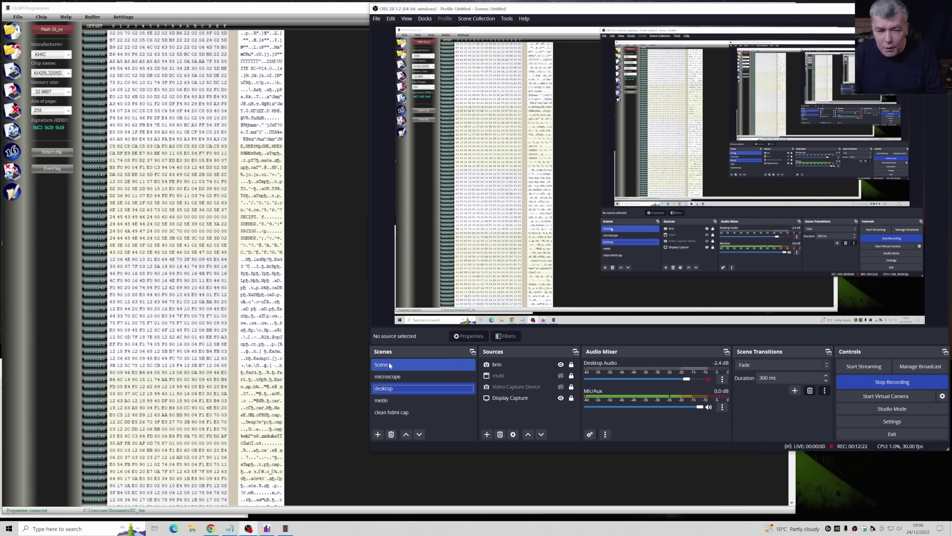